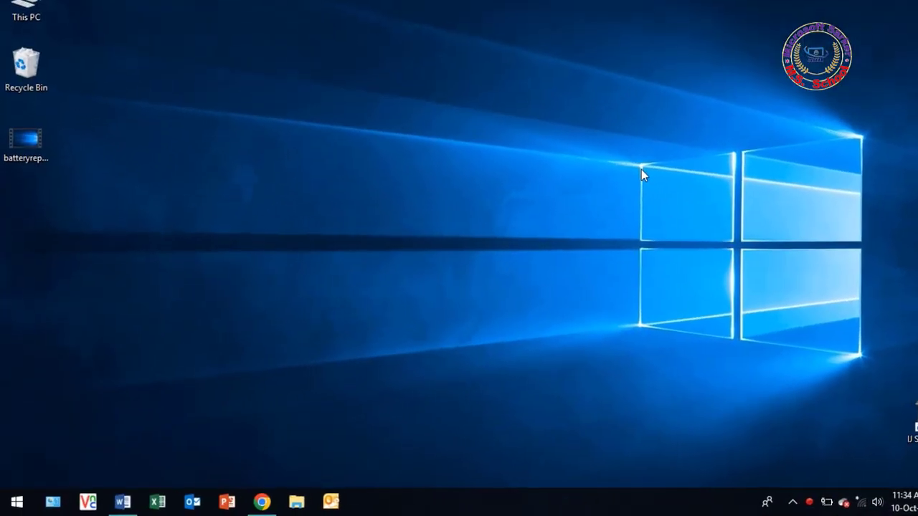
Open Command Prompt and generate a battery report with the command powercfg /batteryreport.
click(3, 506)
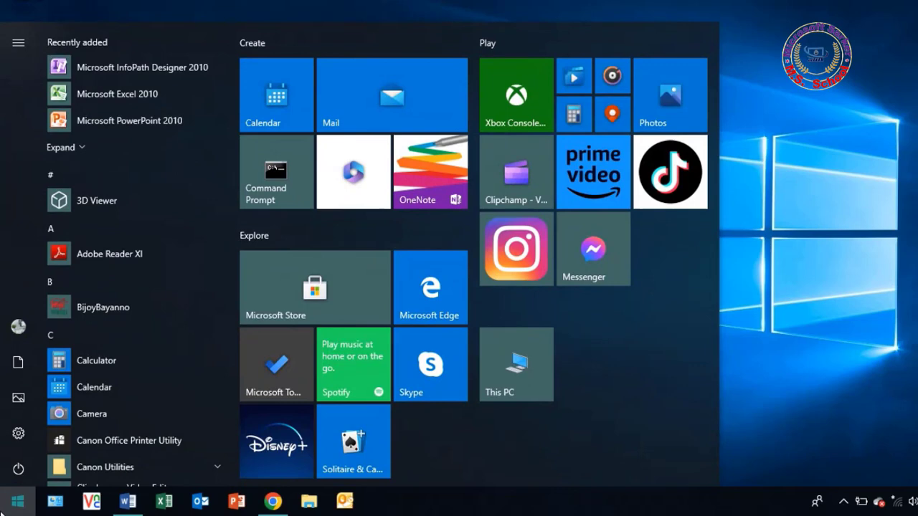
text(cmd)
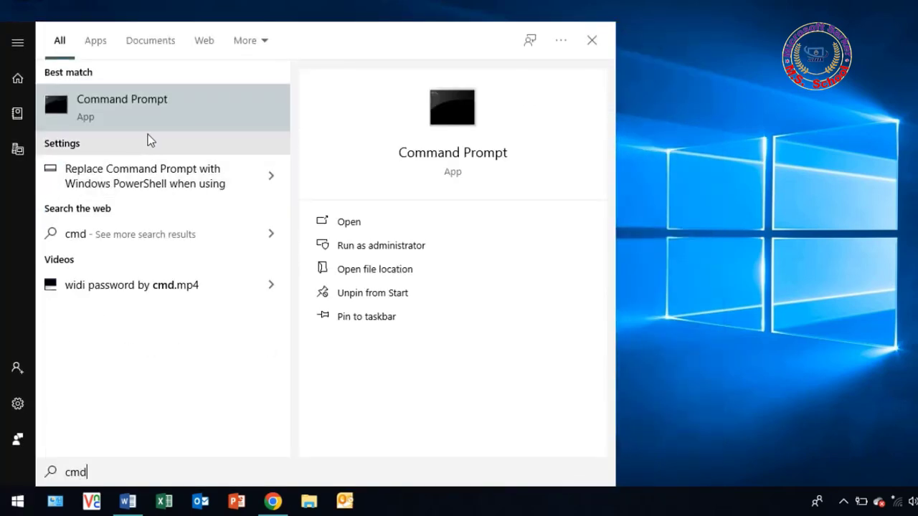
click(186, 106)
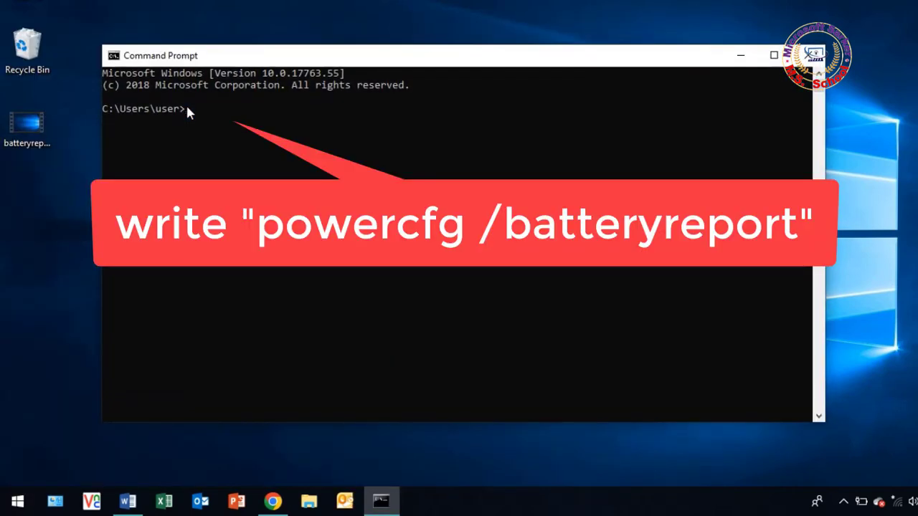
text(powercfg /battery)
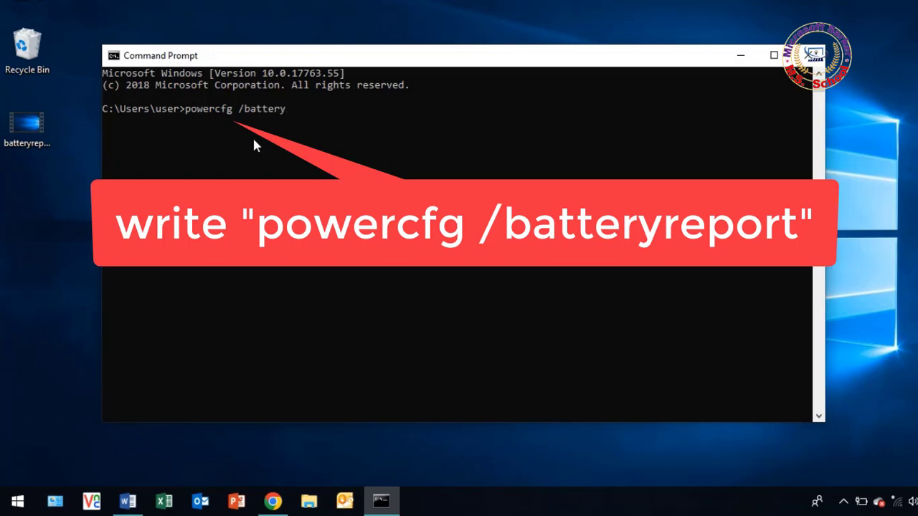
text(report)
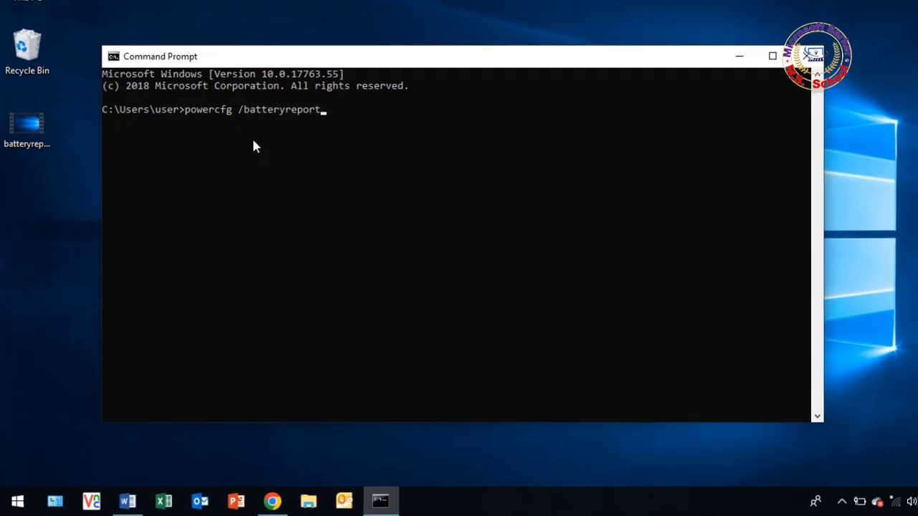
key(Return)
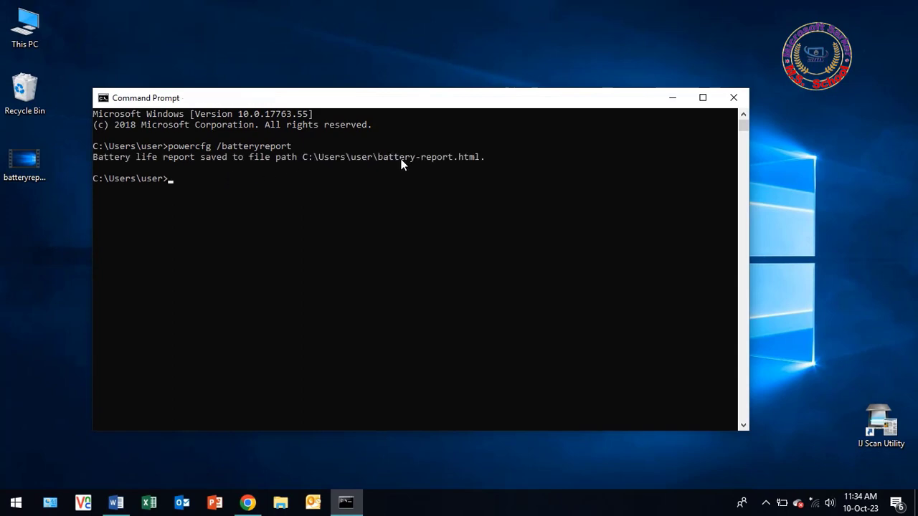
Browse to C:\Users\user in File Explorer and open battery-report.html.
click(24, 23)
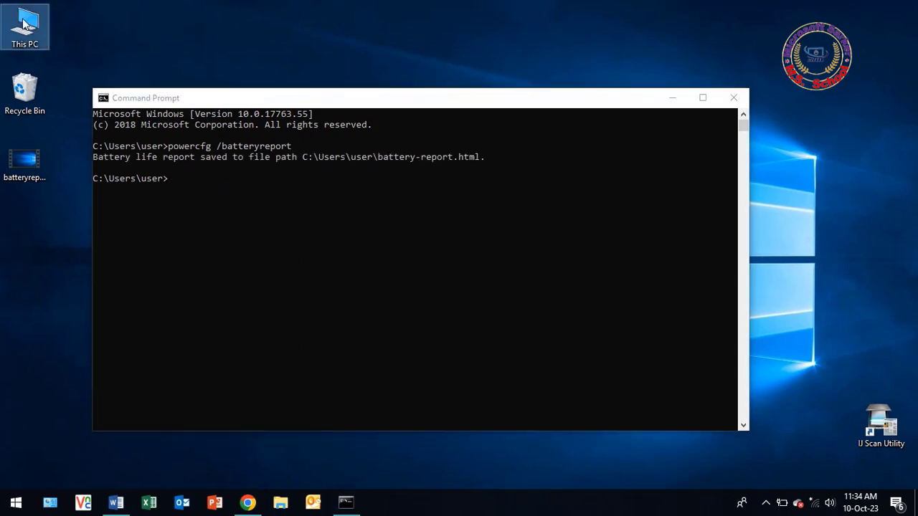
double_click(23, 24)
click(209, 198)
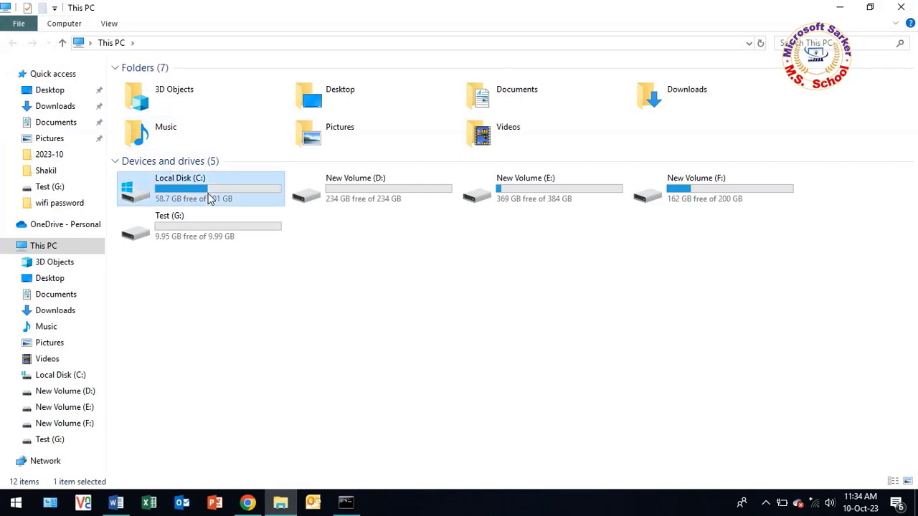
double_click(209, 198)
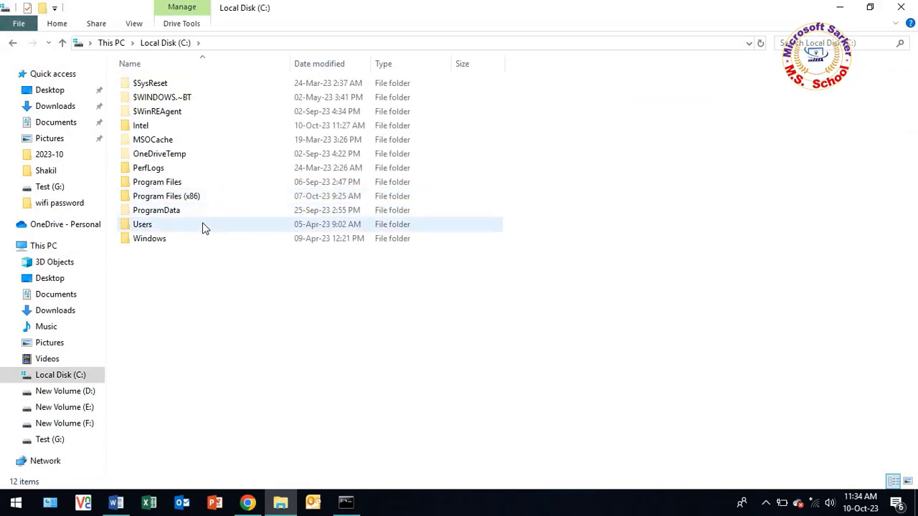
double_click(202, 224)
double_click(200, 127)
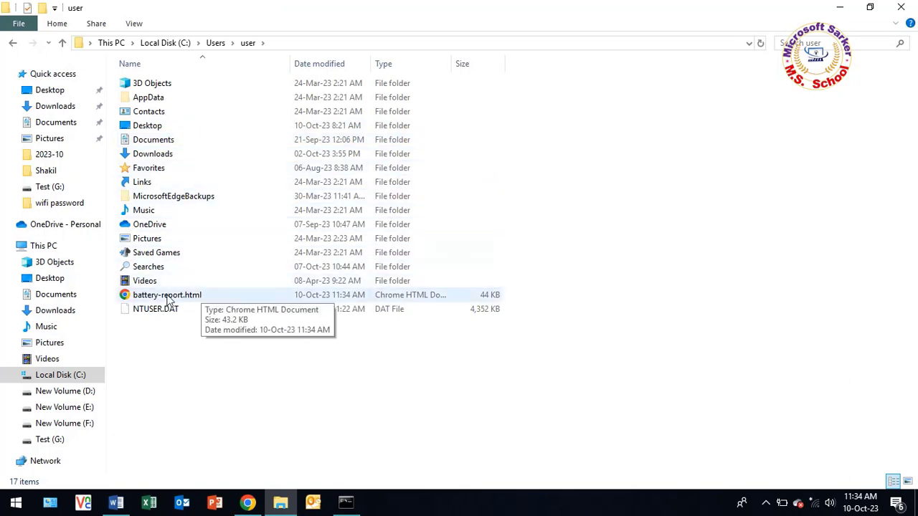
click(183, 302)
double_click(185, 304)
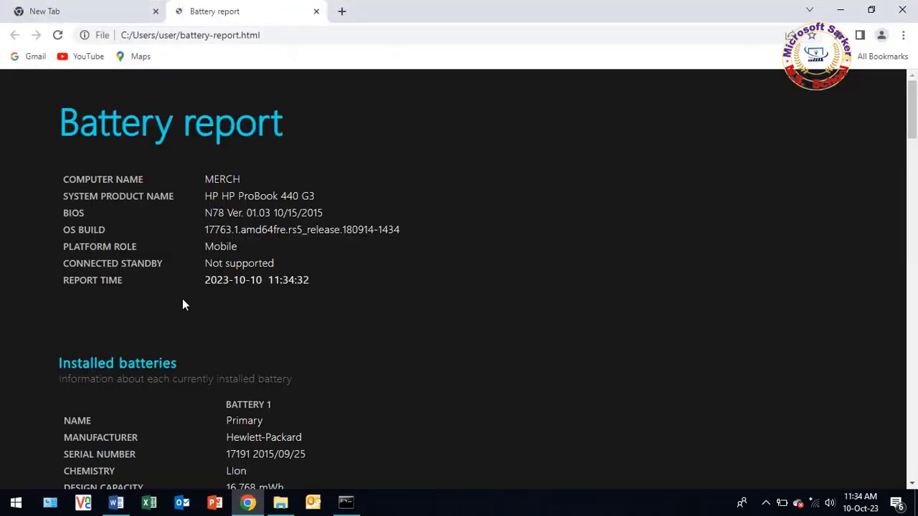
Examine the installed battery details and recent usage in the report, then close the report, File Explorer and Command Prompt.
scroll(184, 304, down, 3)
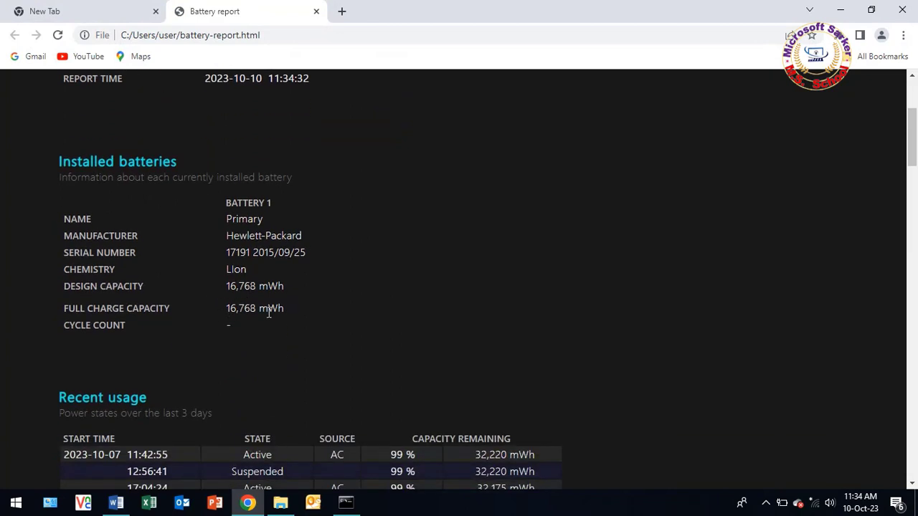
scroll(269, 312, down, 2)
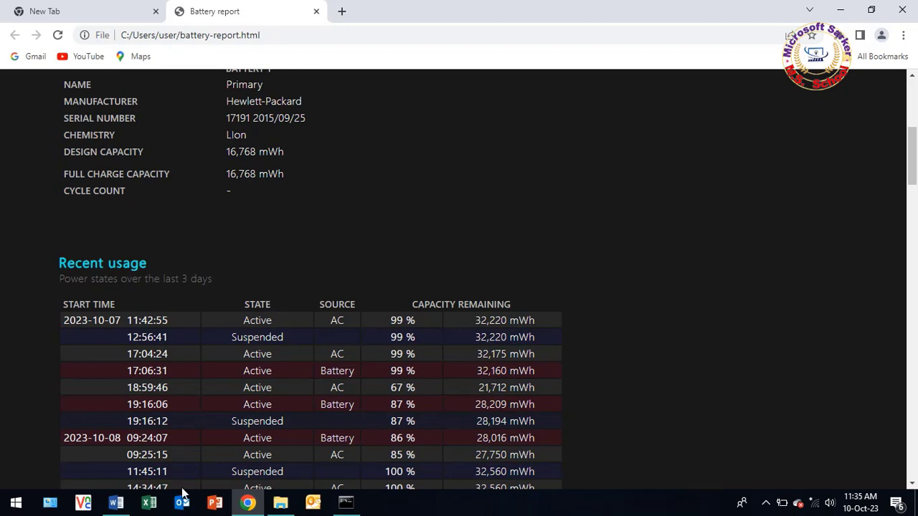
click(902, 10)
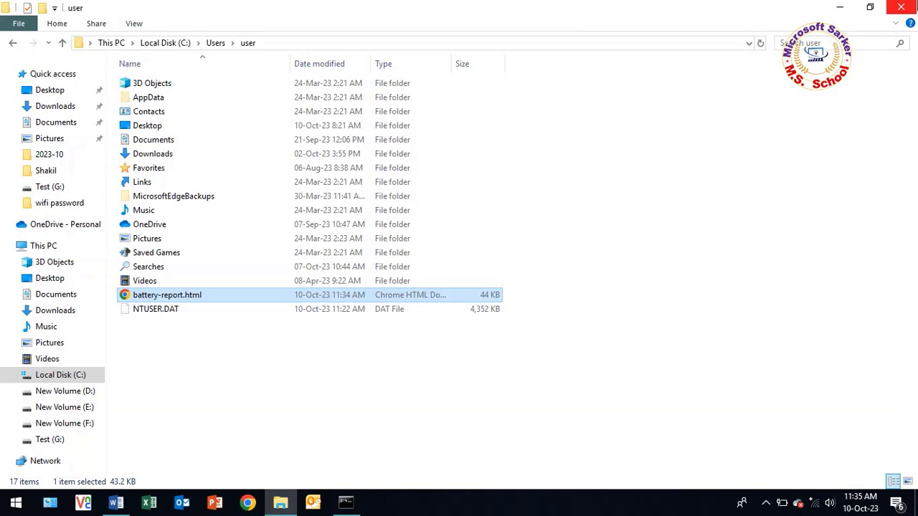
click(900, 7)
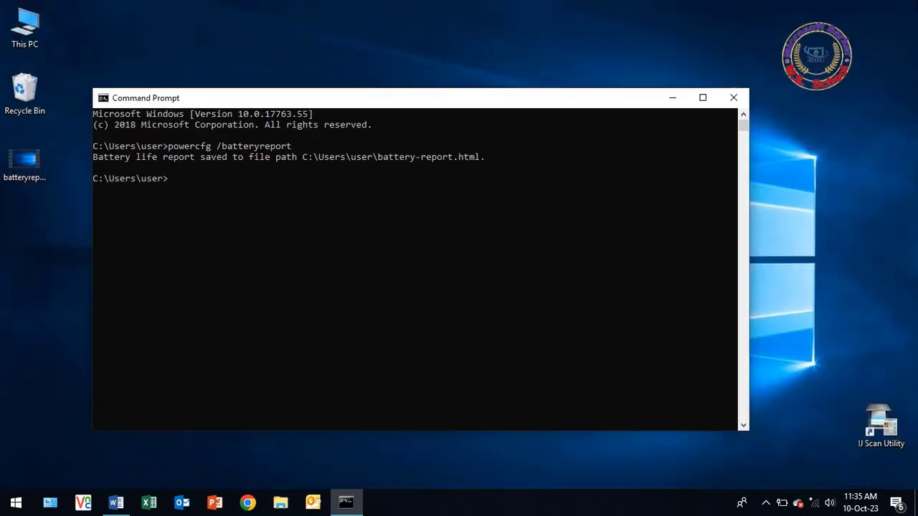
click(733, 97)
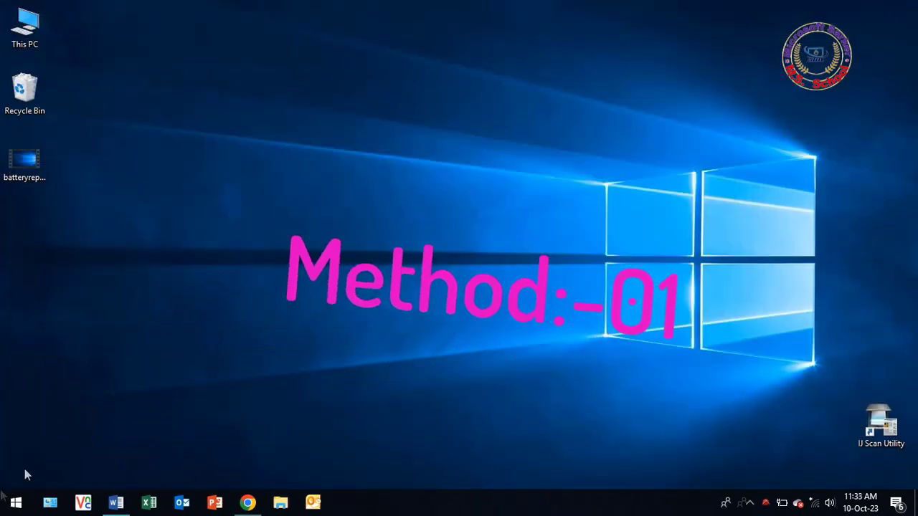
Open the Troubleshoot page under Update & Security in Windows Settings.
click(14, 504)
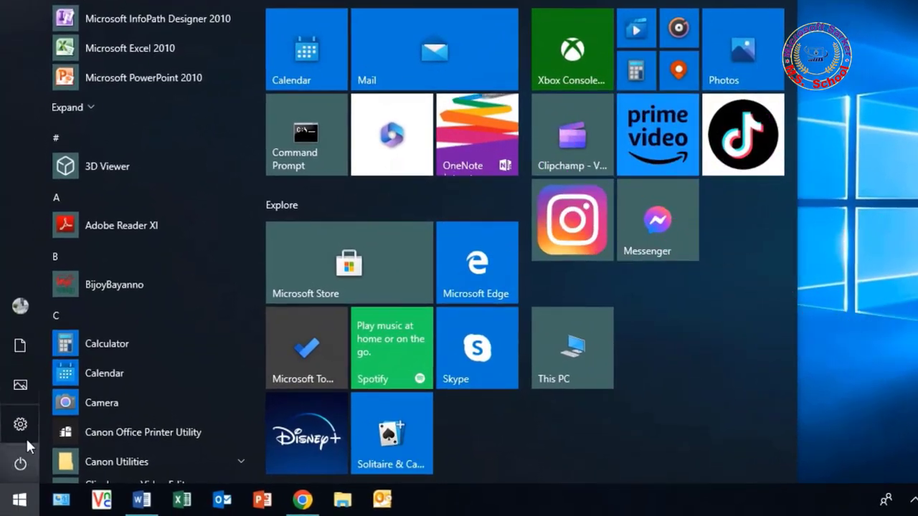
click(20, 425)
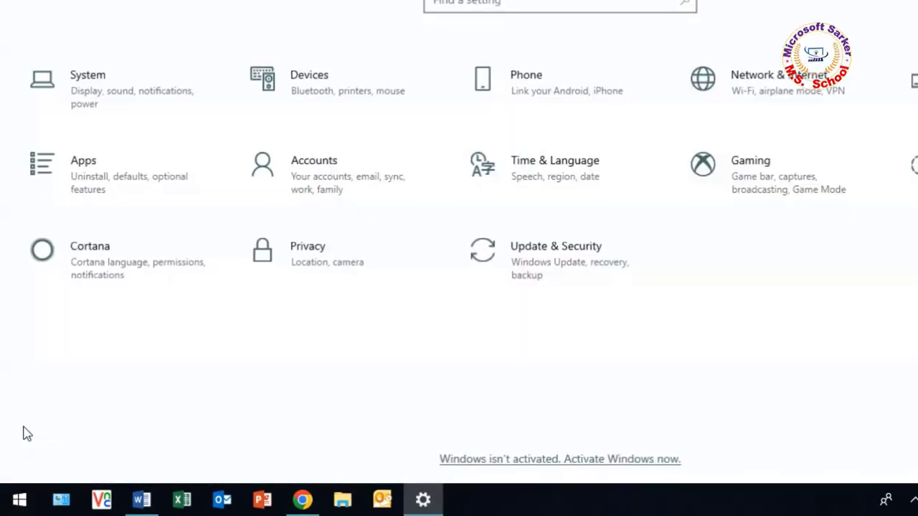
click(520, 257)
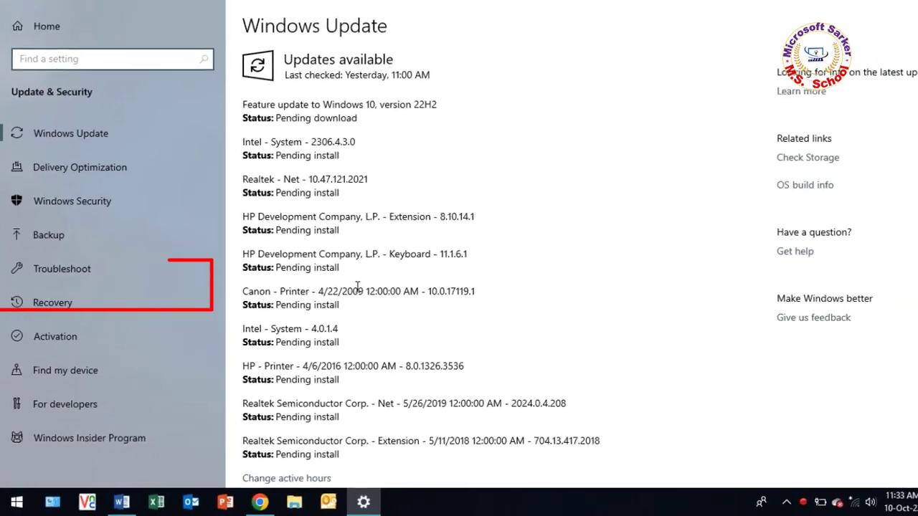
click(100, 281)
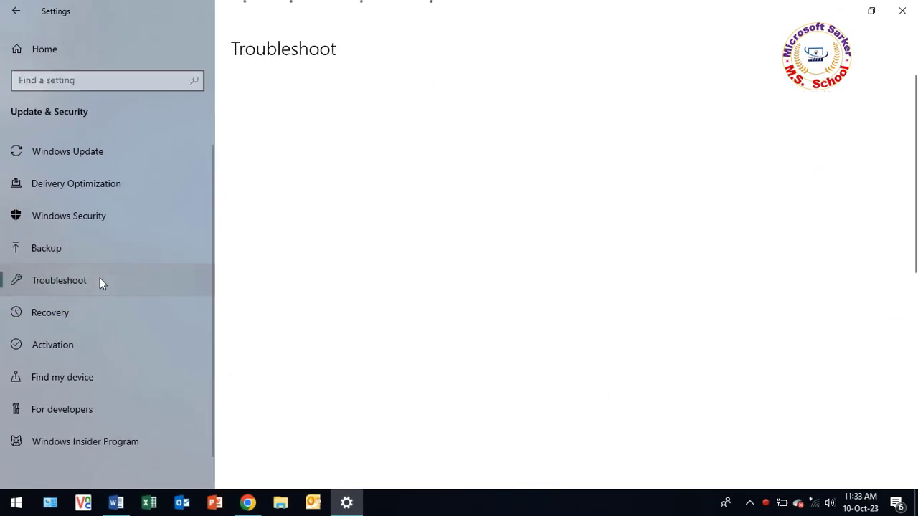
Run the Power troubleshooter, then close it and the Settings window.
scroll(256, 321, down, 5)
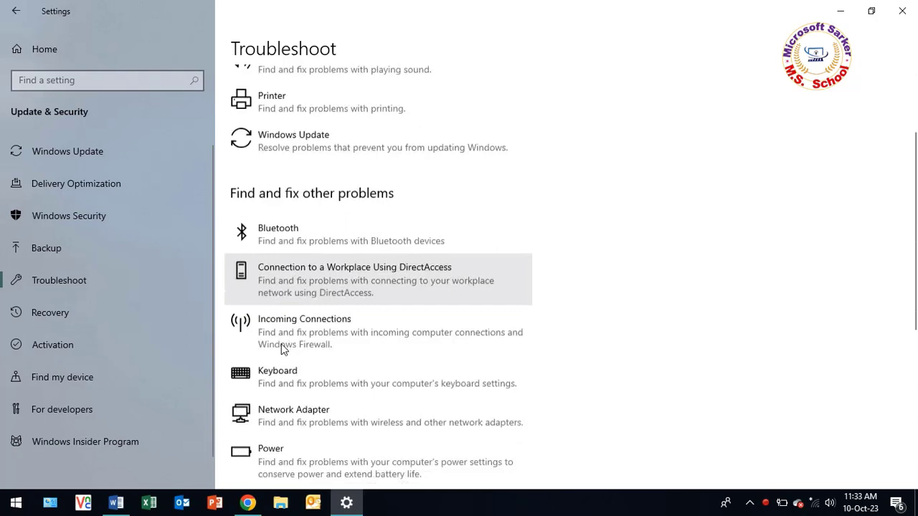
click(287, 329)
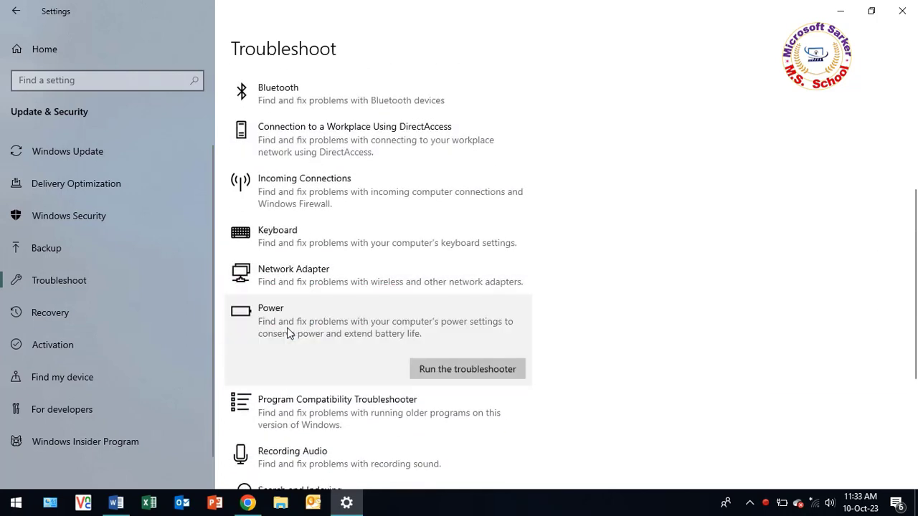
click(467, 370)
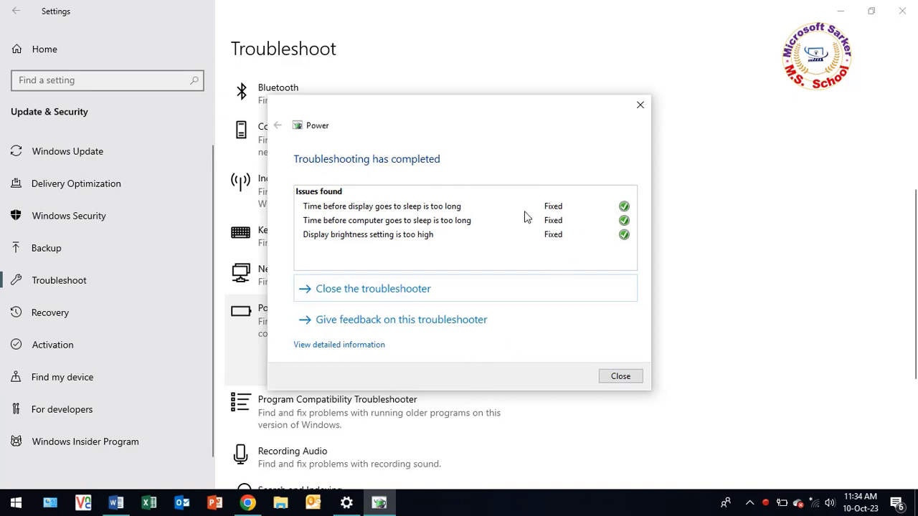
click(622, 376)
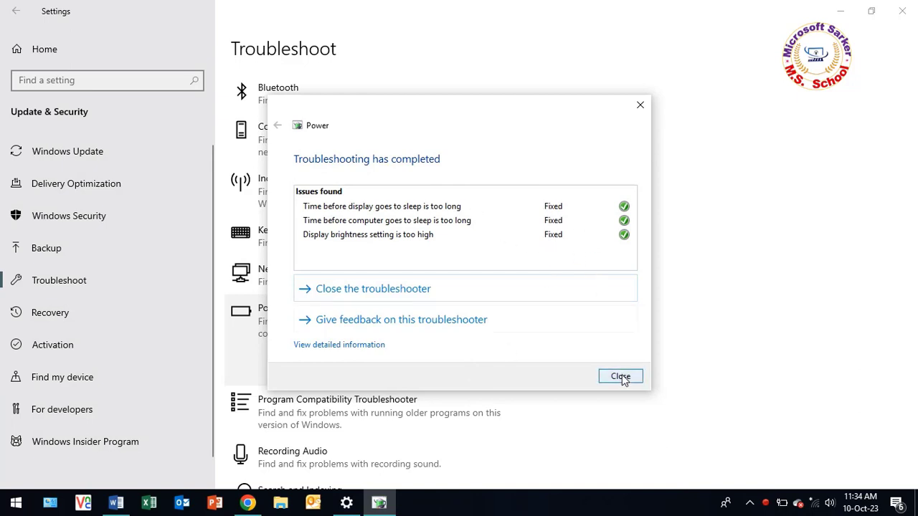
click(904, 11)
Search for Control Panel, open it and launch Device Manager from it.
click(15, 504)
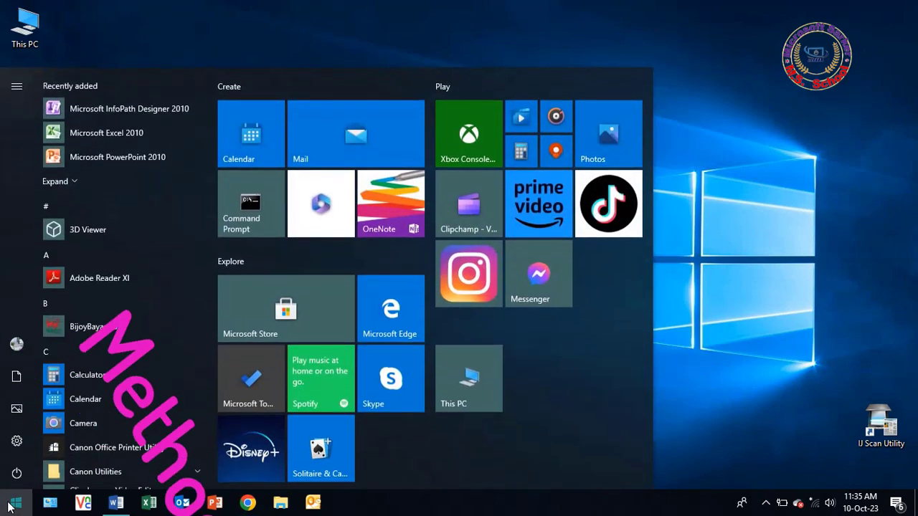
text(contr)
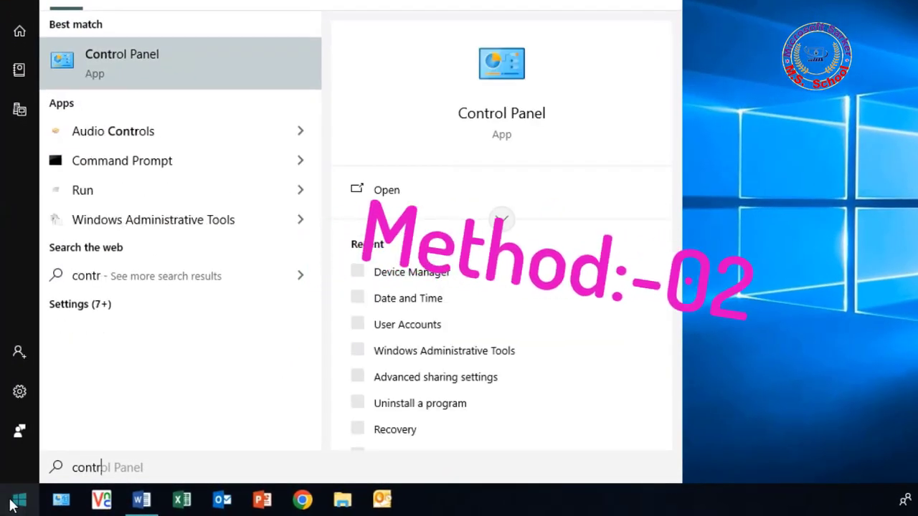
text(ol)
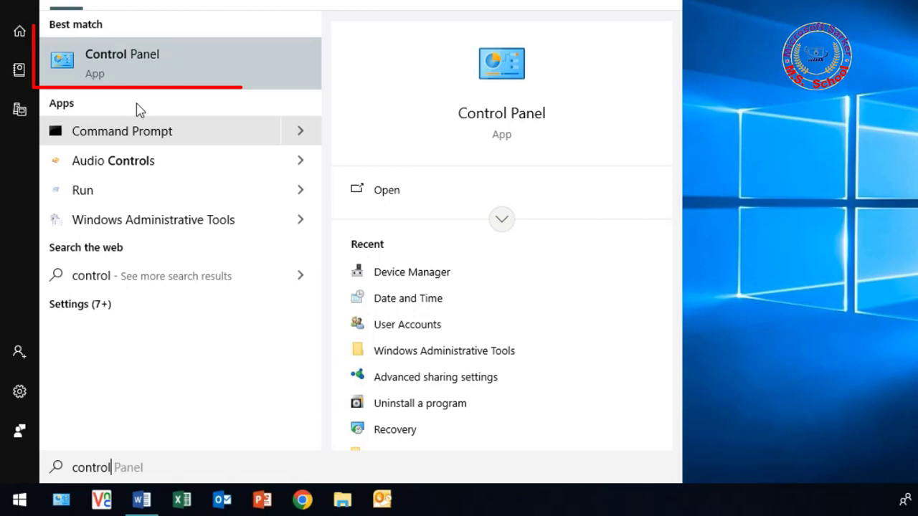
click(152, 80)
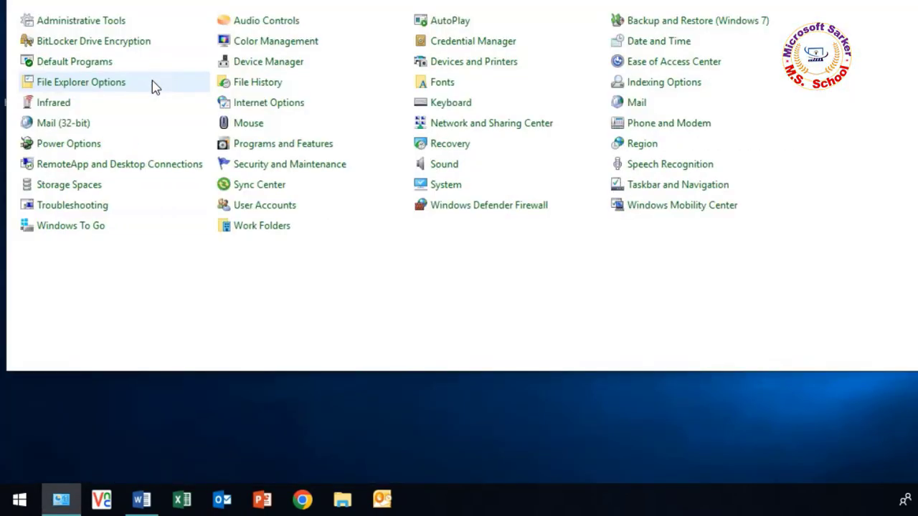
click(251, 69)
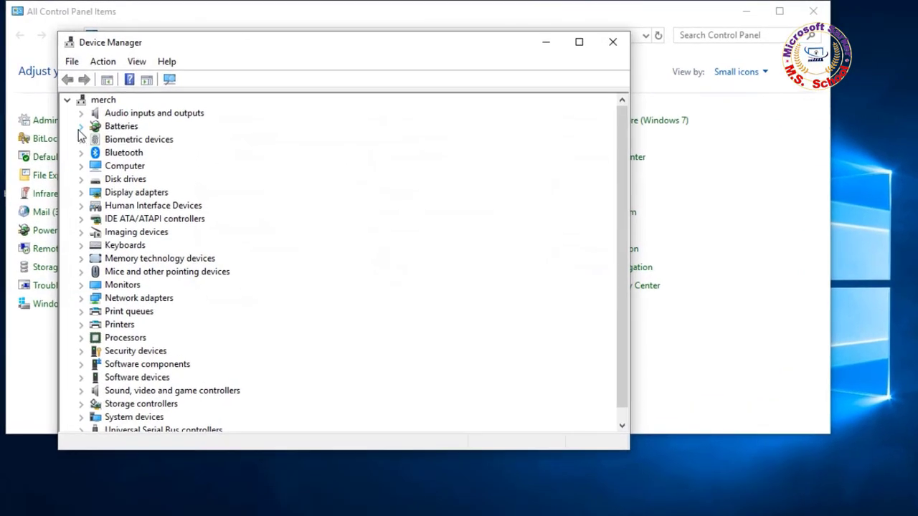
Uninstall the Microsoft AC Adapter device from the Batteries category.
click(80, 127)
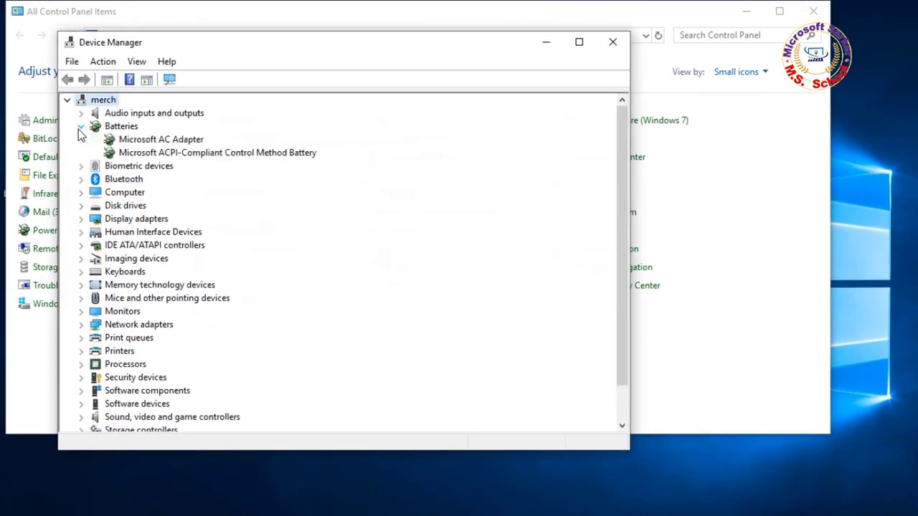
right_click(137, 140)
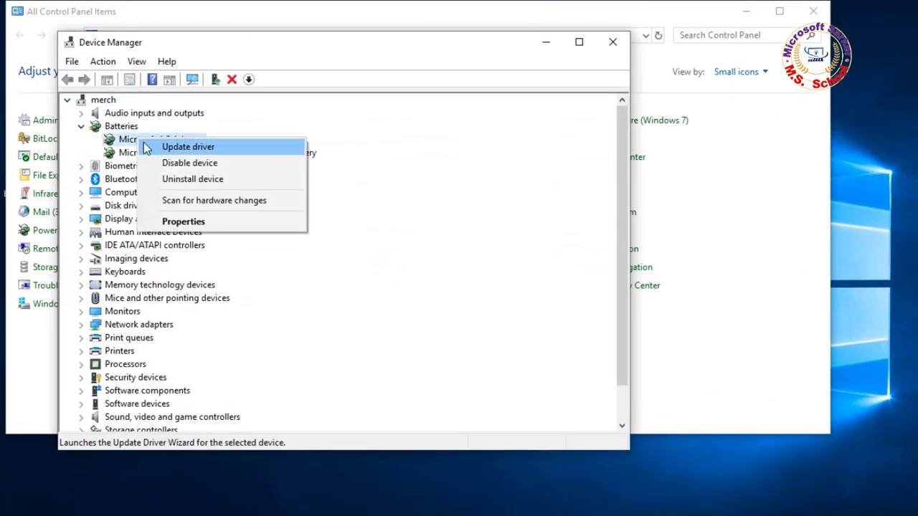
click(195, 179)
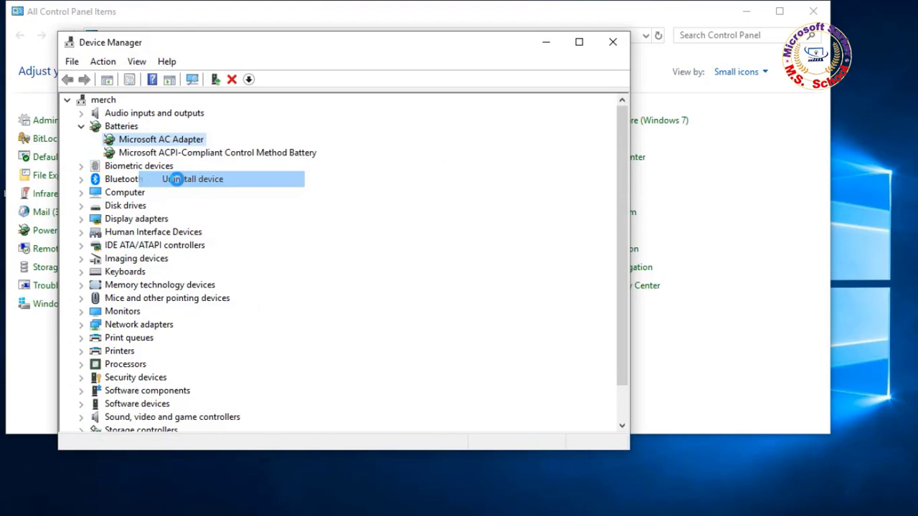
click(524, 333)
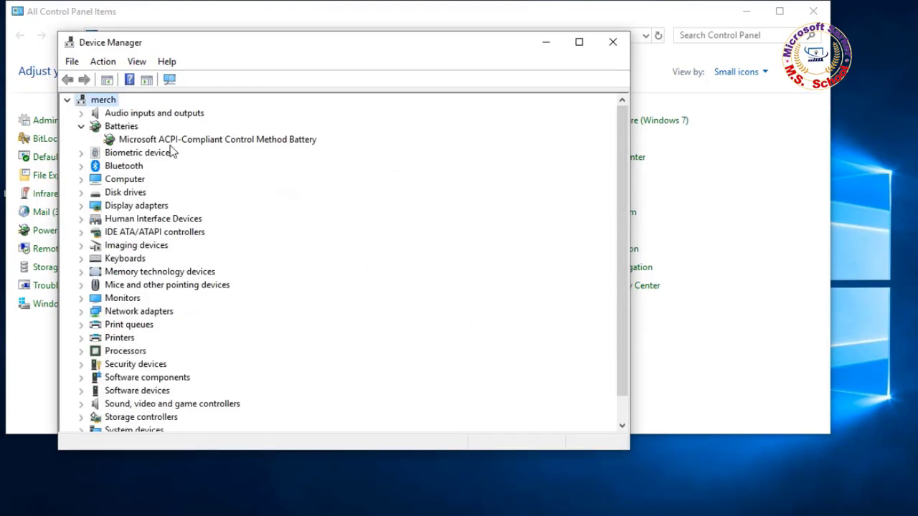
Uninstall the Microsoft ACPI-Compliant Control Method Battery device from the Batteries category.
click(147, 139)
right_click(142, 140)
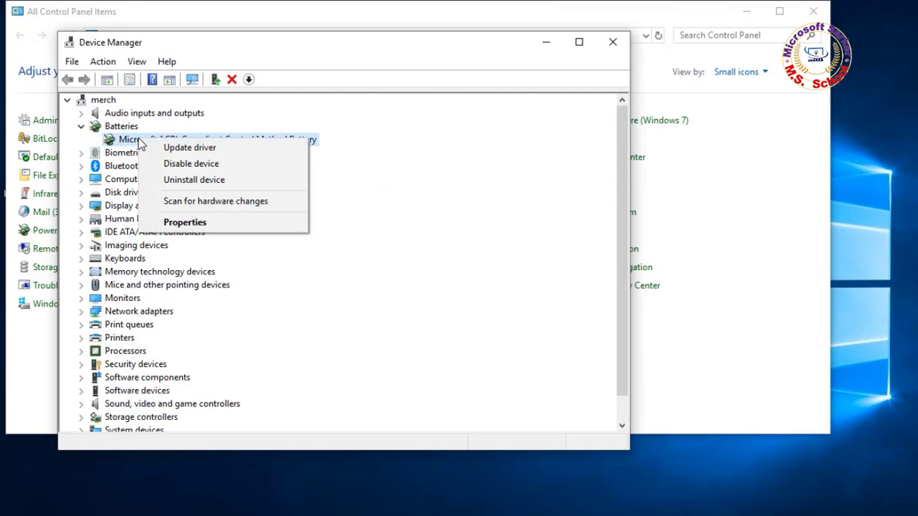
click(223, 183)
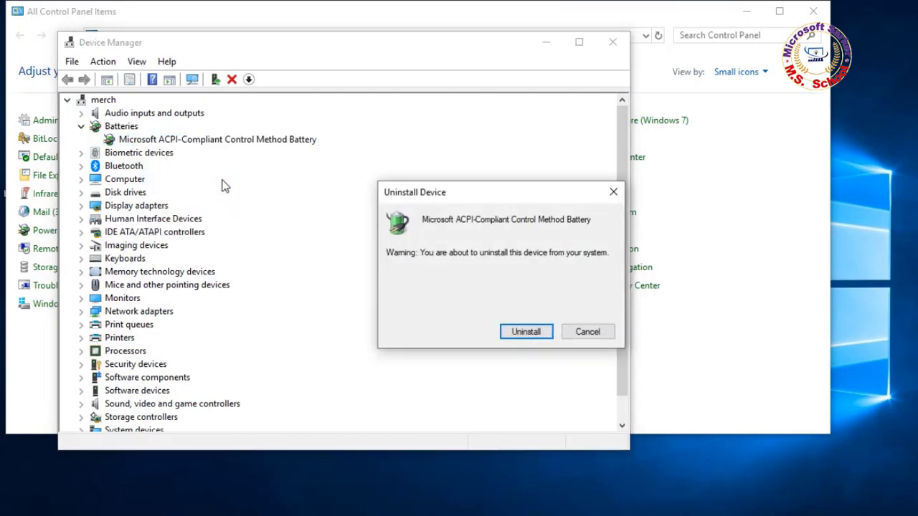
click(525, 330)
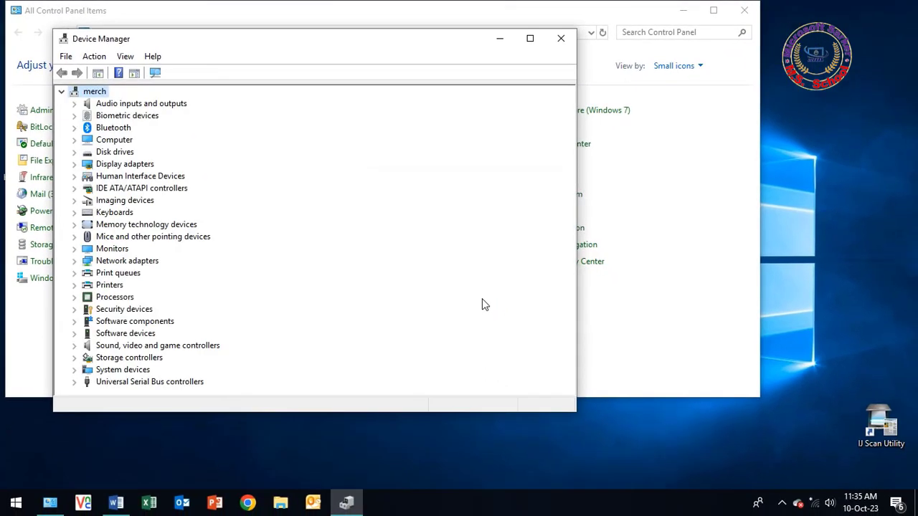
Close the Device Manager and Control Panel windows, and restart the computer.
click(560, 42)
click(744, 11)
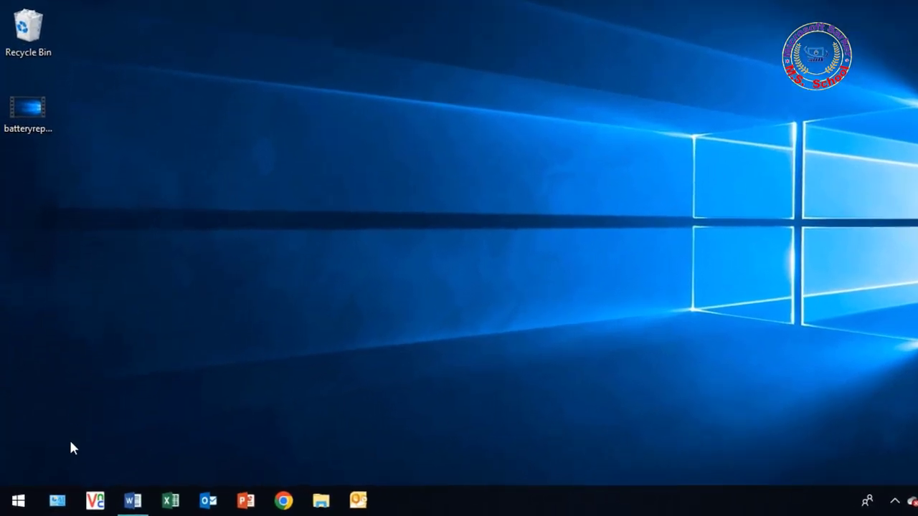
click(17, 501)
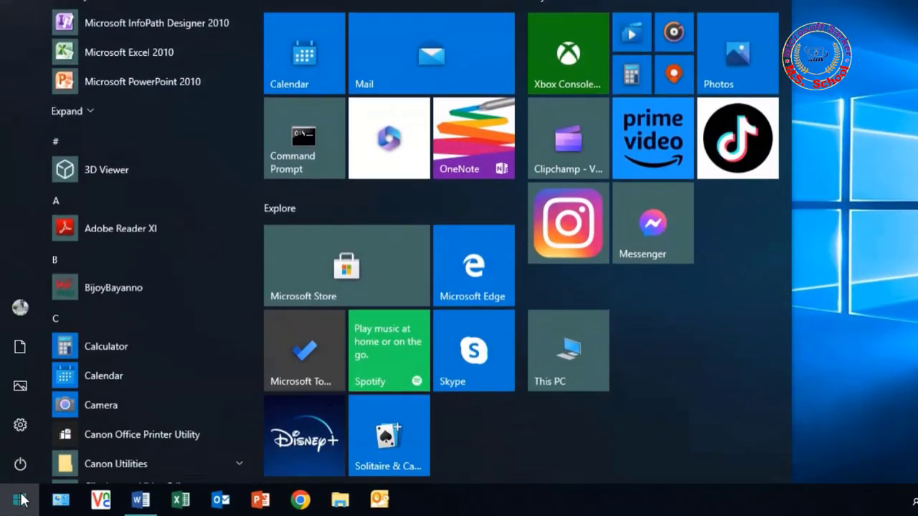
click(20, 467)
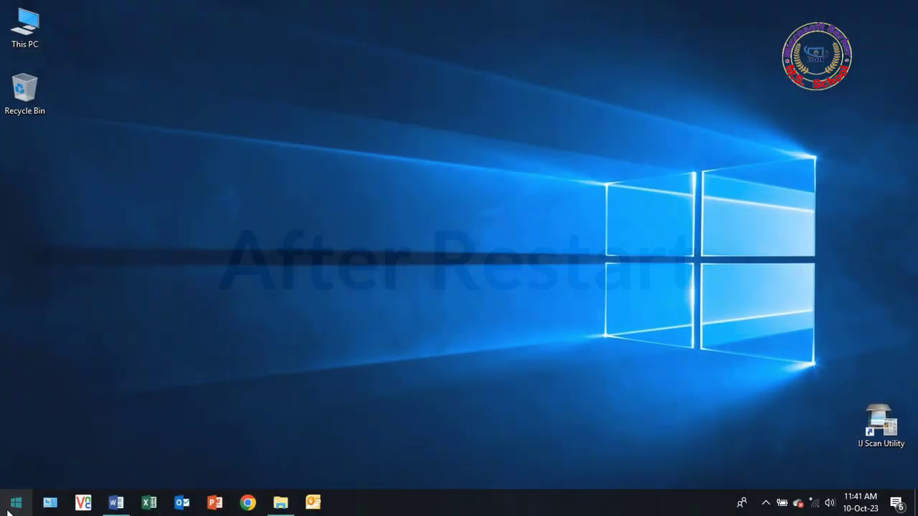
Search for Control Panel after the restart, open it and launch Device Manager.
click(10, 506)
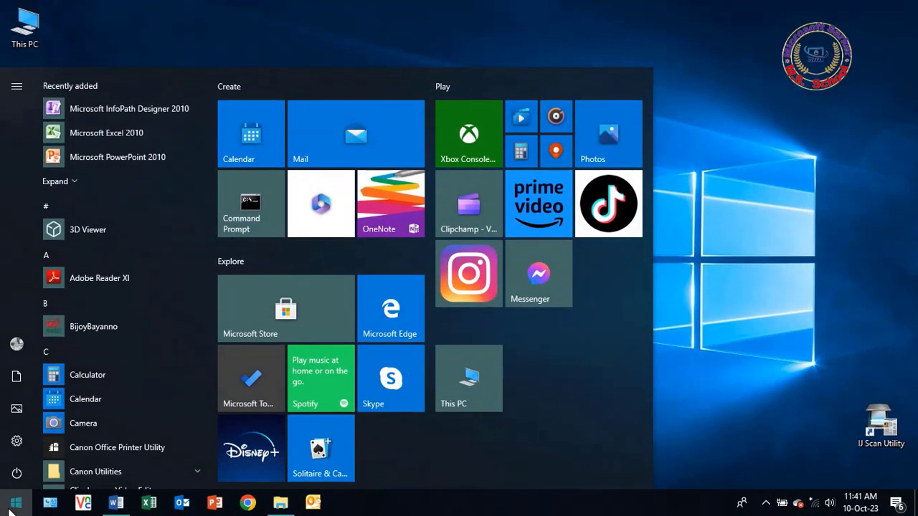
text(c)
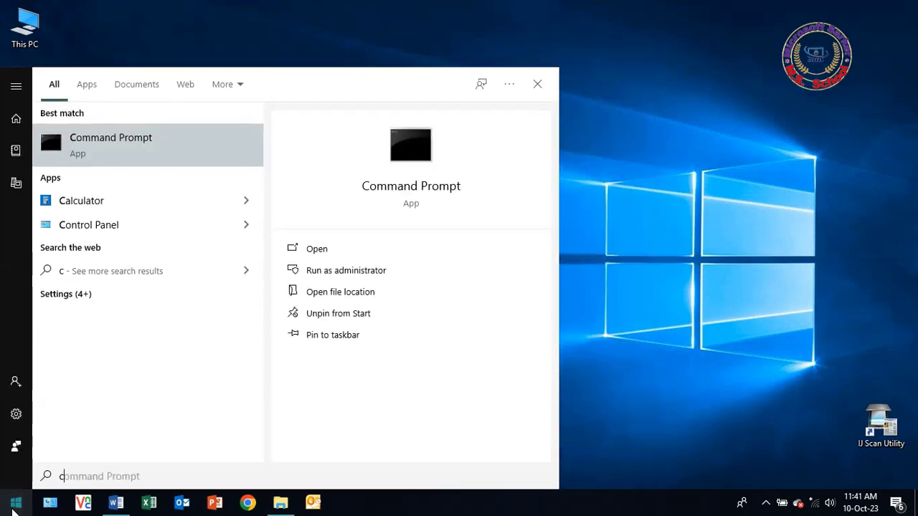
text(on)
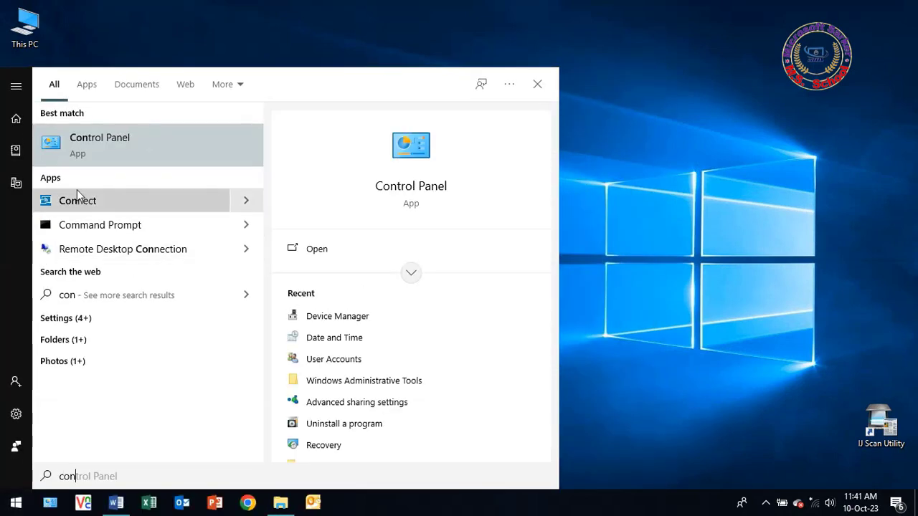
click(191, 145)
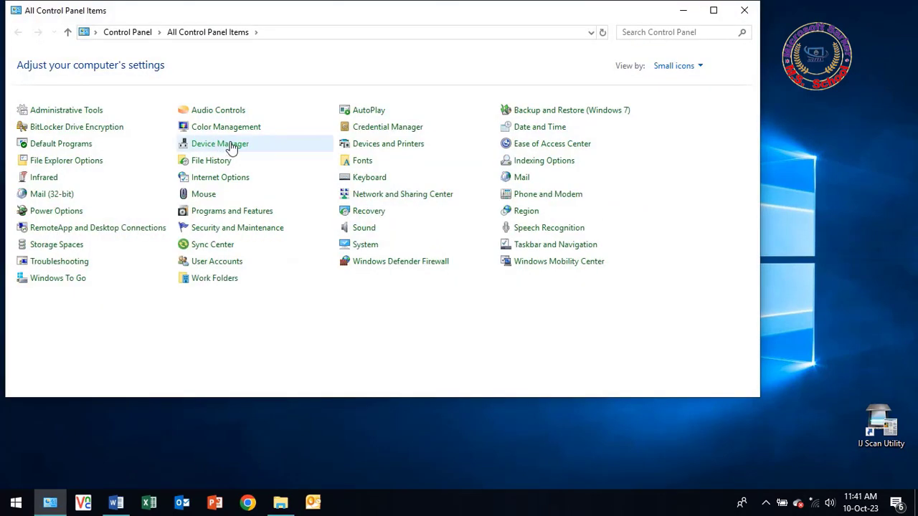
click(232, 147)
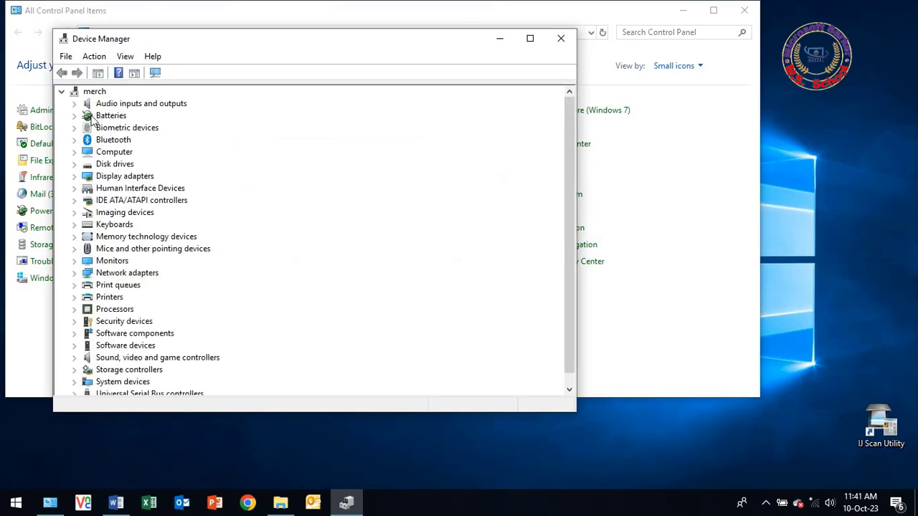
Run an automatic driver update for Microsoft AC Adapter under Batteries and close the update wizard.
click(73, 117)
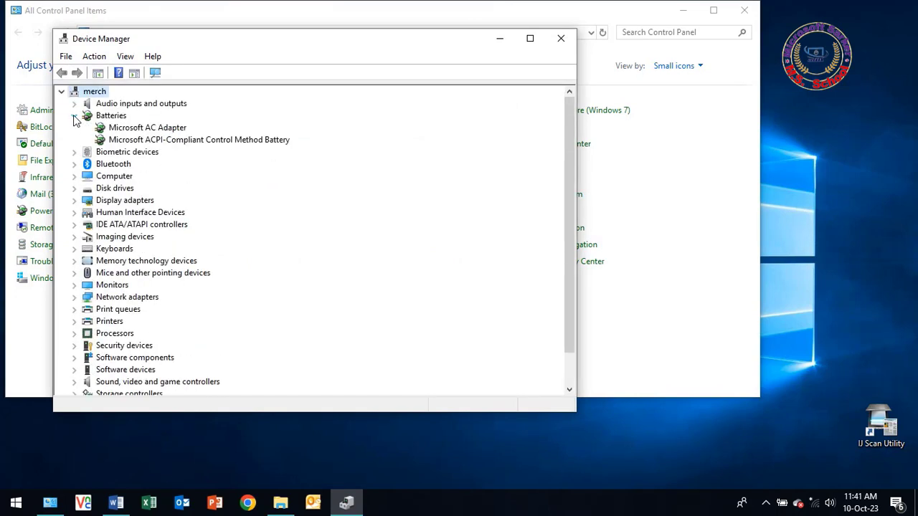
right_click(150, 131)
click(175, 138)
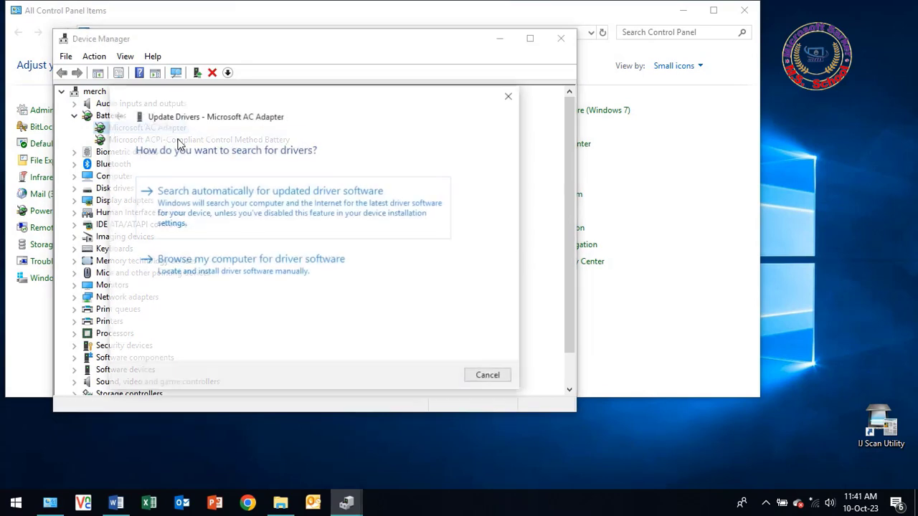
click(305, 208)
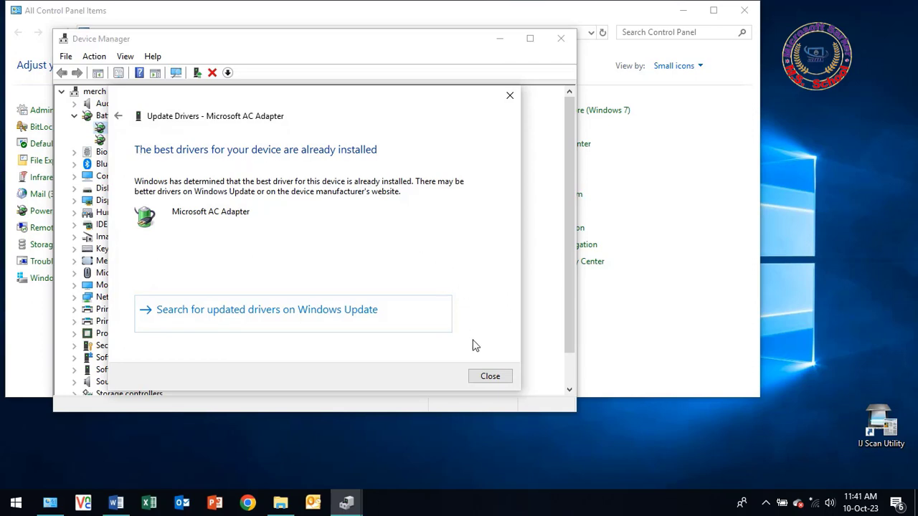
click(490, 376)
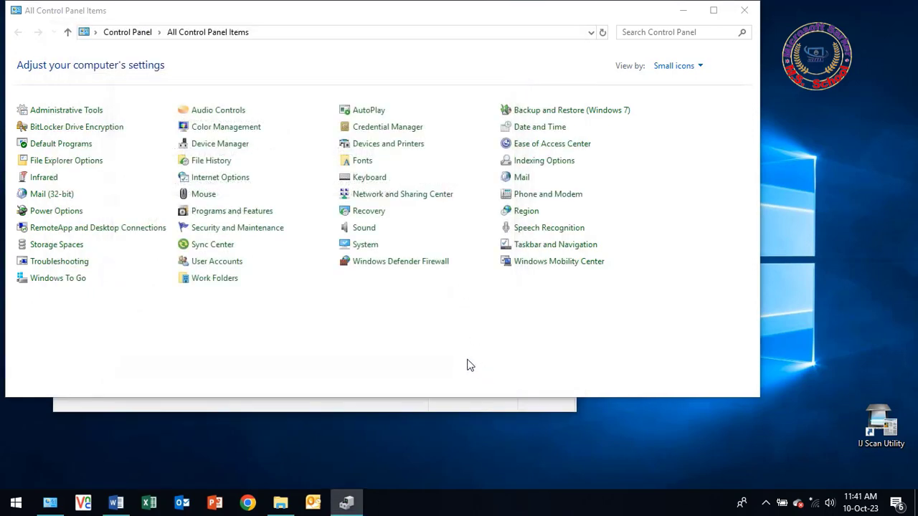
Reopen Device Manager, run an automatic driver update for Microsoft ACPI-Compliant Control Method Battery, and close the wizard and Device Manager.
click(219, 144)
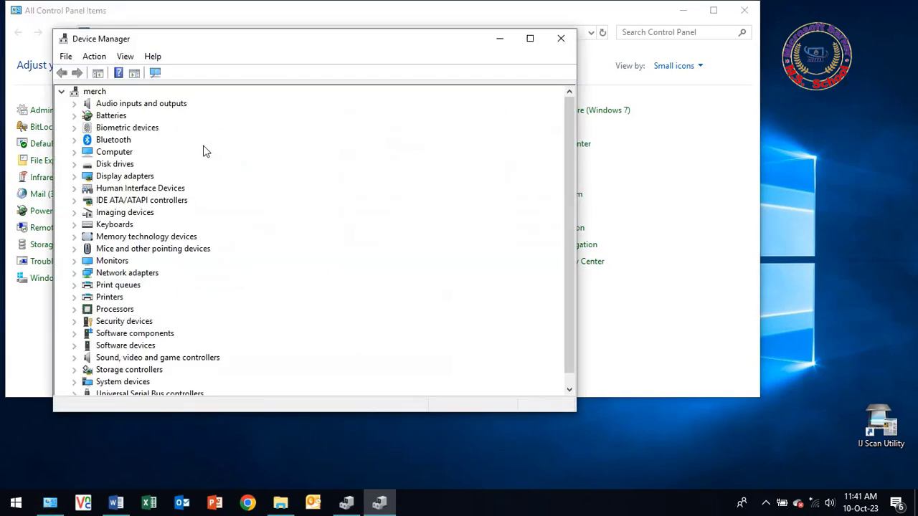
click(75, 117)
click(131, 141)
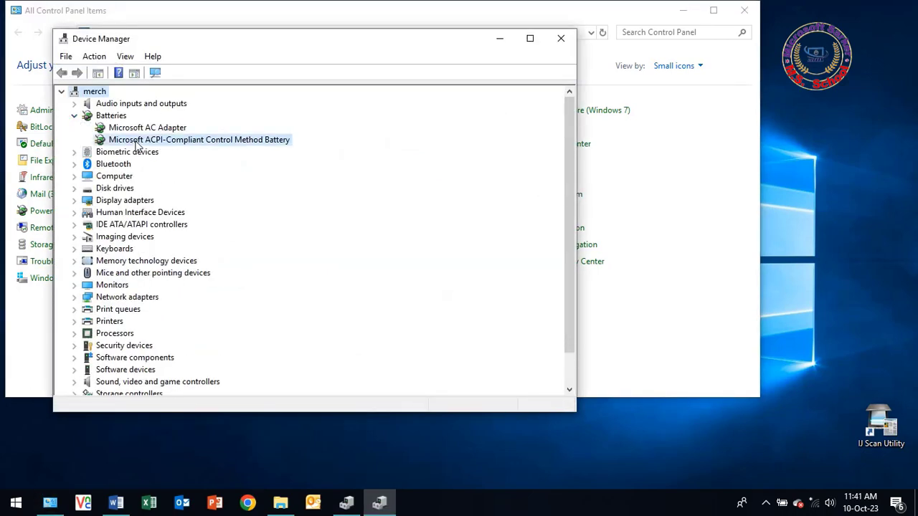
right_click(147, 140)
click(179, 156)
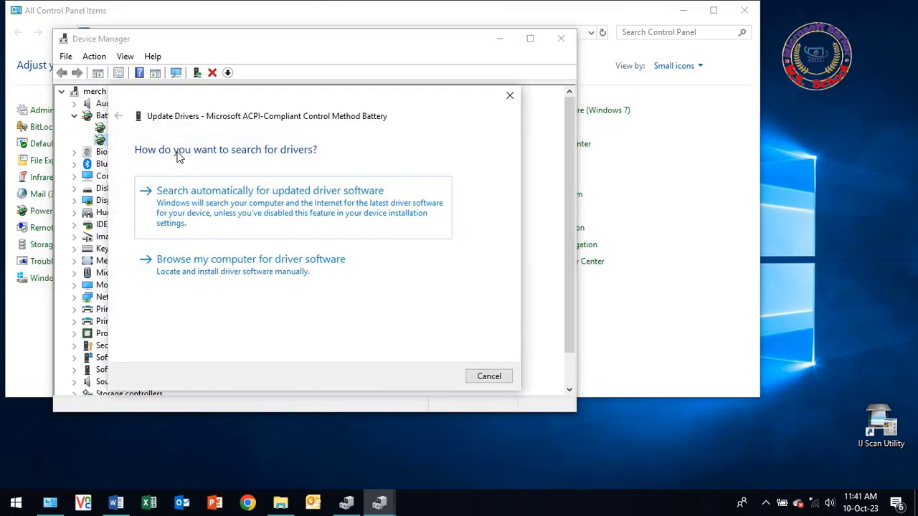
click(308, 214)
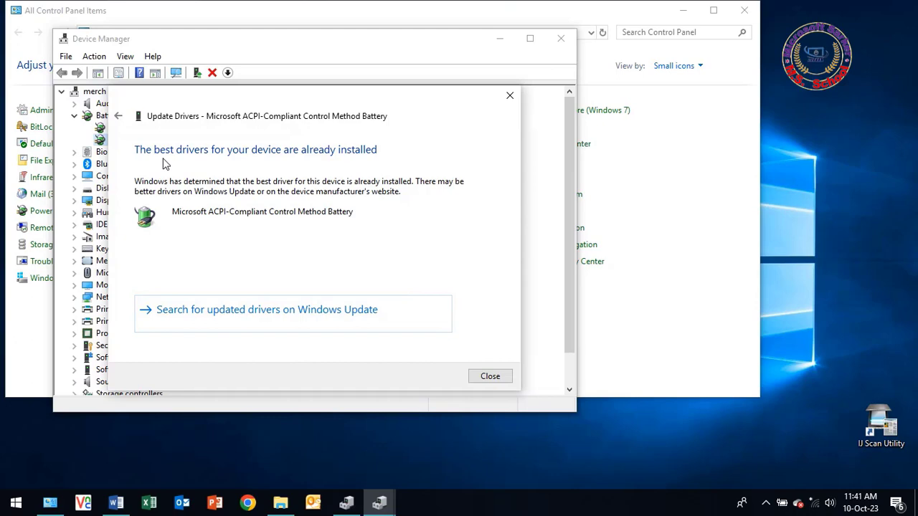
click(491, 378)
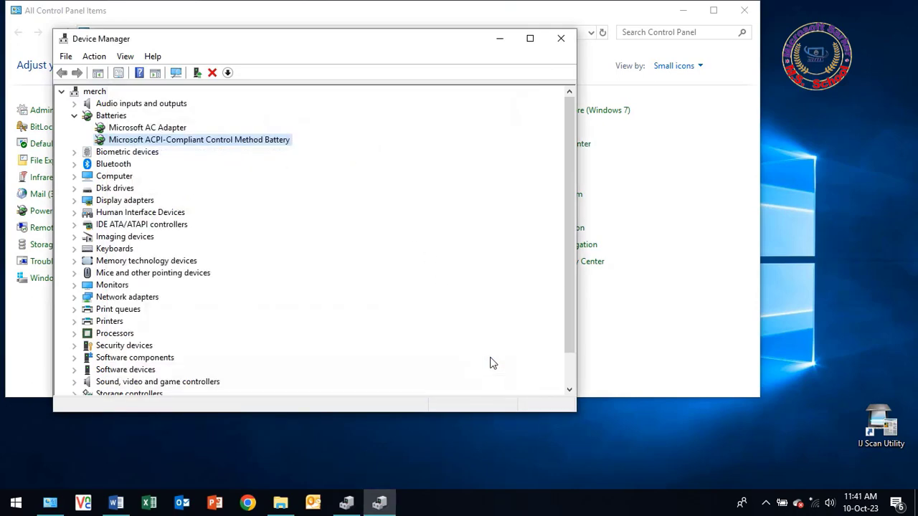
click(560, 38)
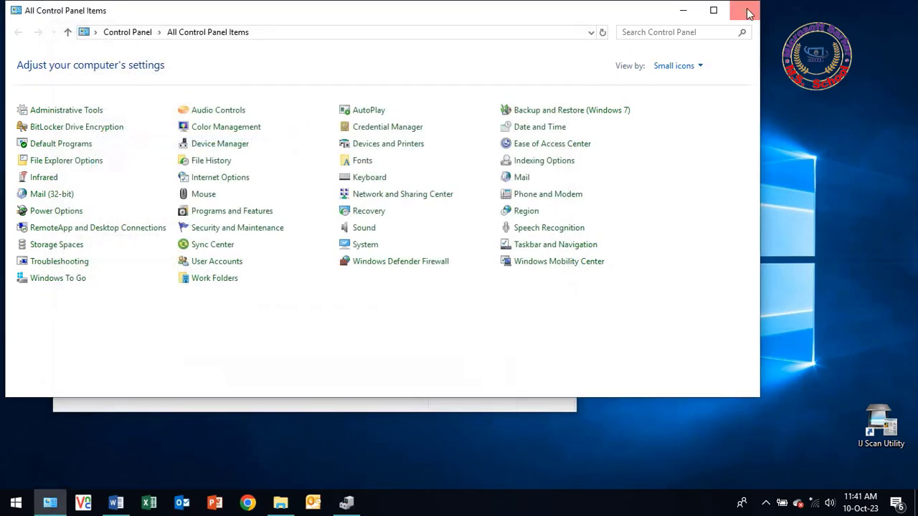